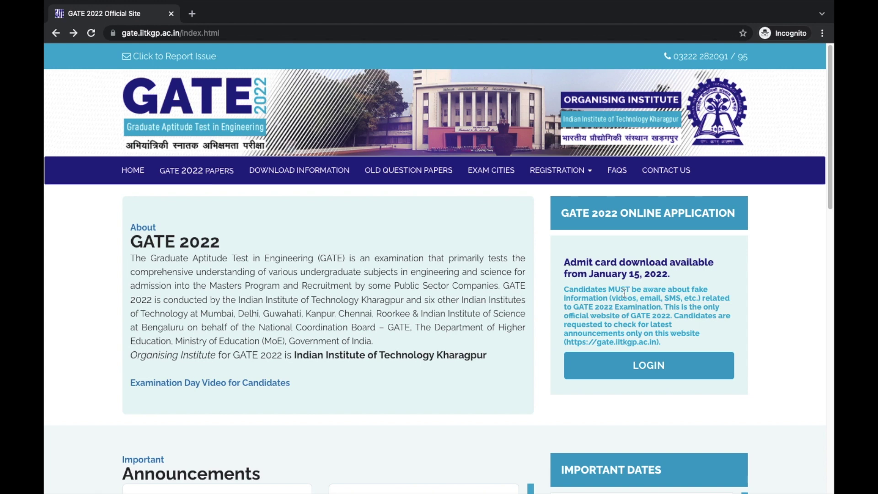
- Scroll the GATE 2022 home page down to Important Announcements showing the mock test link
{"action": "scroll", "coordinate": [538, 262], "scroll_direction": "down", "scroll_amount": 3}
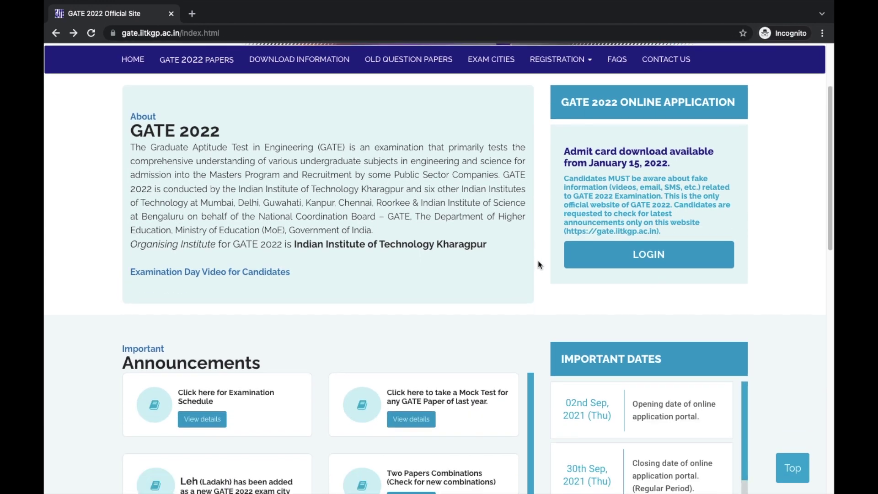
{"action": "scroll", "coordinate": [538, 264], "scroll_direction": "down", "scroll_amount": 3}
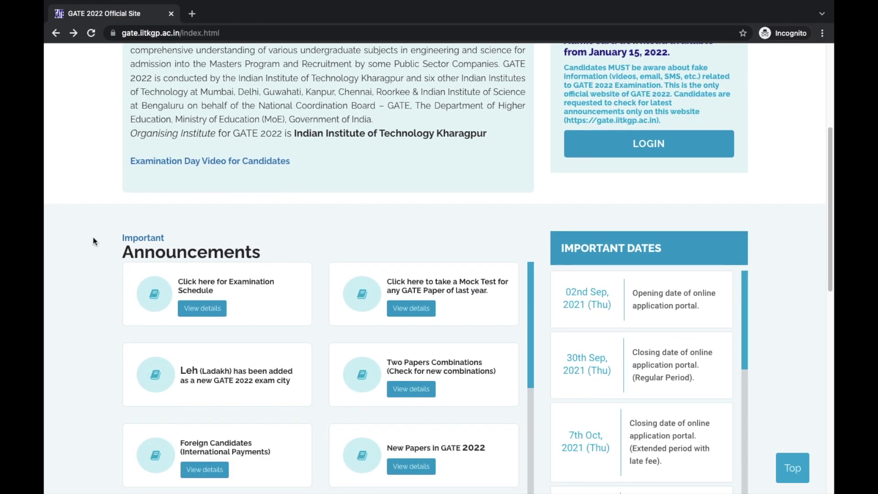
{"action": "scroll", "coordinate": [106, 247], "scroll_direction": "down", "scroll_amount": 1}
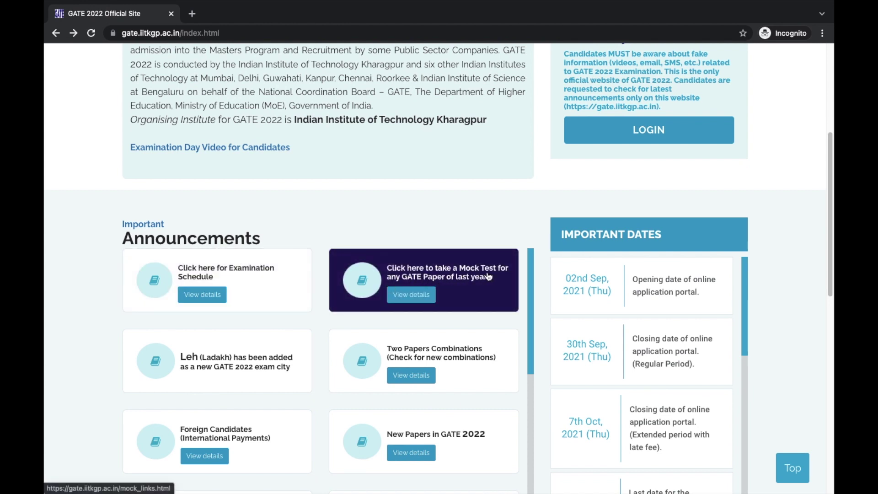
- Open last year's mock test links and launch the Civil Engineering - 1 (CE) login page
{"action": "left_click", "coordinate": [448, 283]}
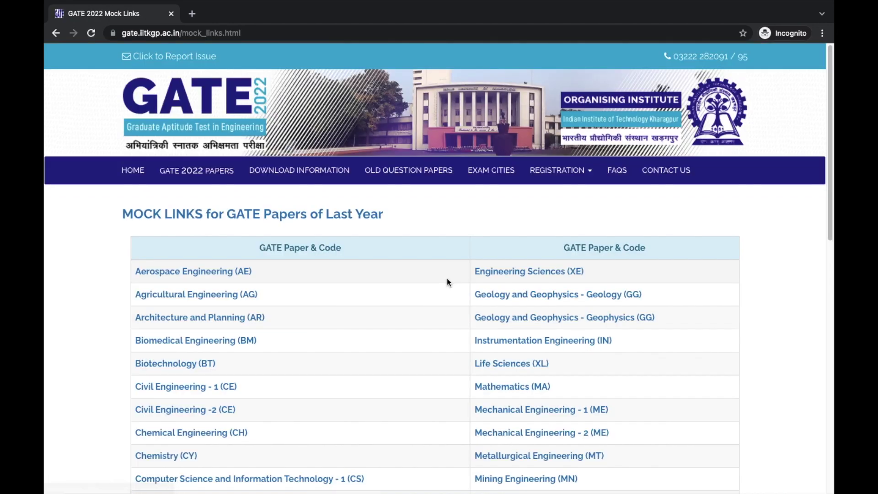
{"action": "scroll", "coordinate": [610, 417], "scroll_direction": "down", "scroll_amount": 1}
{"action": "scroll", "coordinate": [509, 304], "scroll_direction": "down", "scroll_amount": 2}
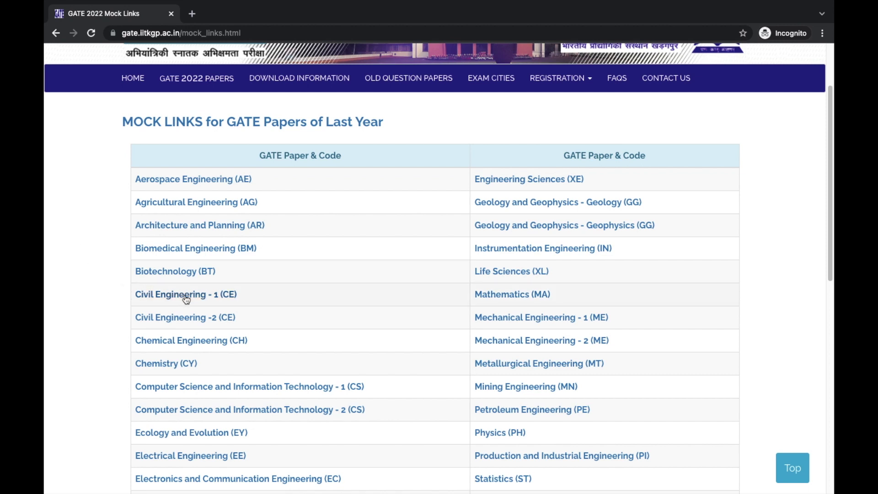
{"action": "left_click", "coordinate": [158, 296]}
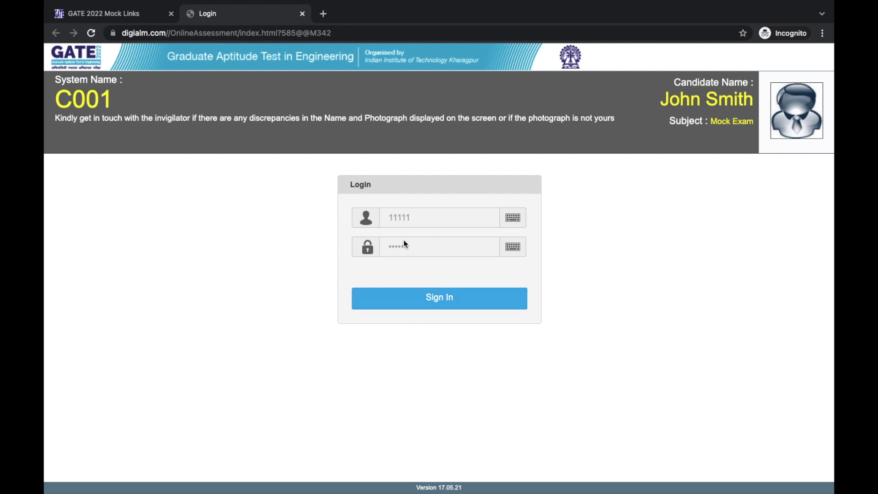
- Sign in, read the general instructions, and continue to the CE paper-specific instructions
{"action": "left_click", "coordinate": [409, 303]}
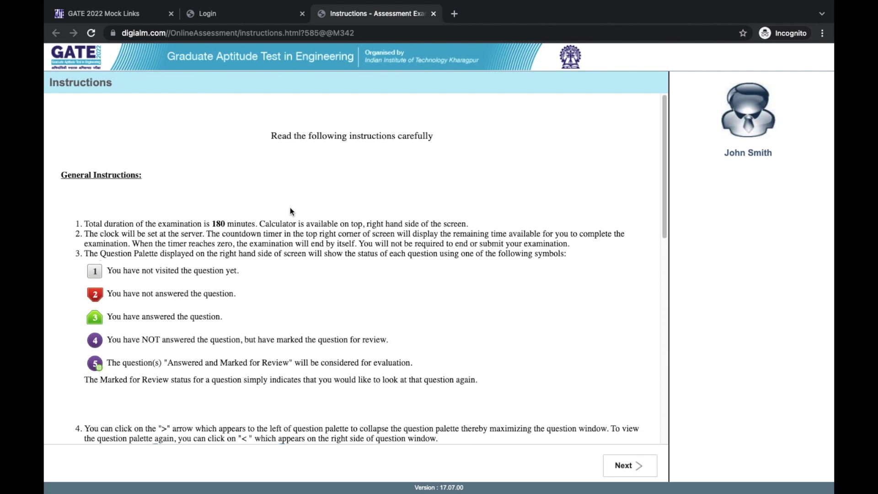
{"action": "scroll", "coordinate": [291, 222], "scroll_direction": "down", "scroll_amount": 1}
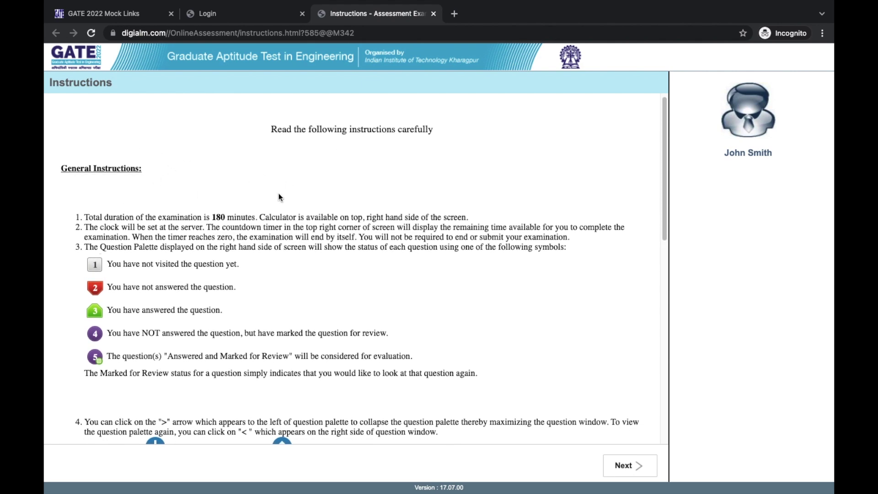
{"action": "scroll", "coordinate": [279, 194], "scroll_direction": "down", "scroll_amount": 3}
{"action": "scroll", "coordinate": [284, 218], "scroll_direction": "up", "scroll_amount": 1}
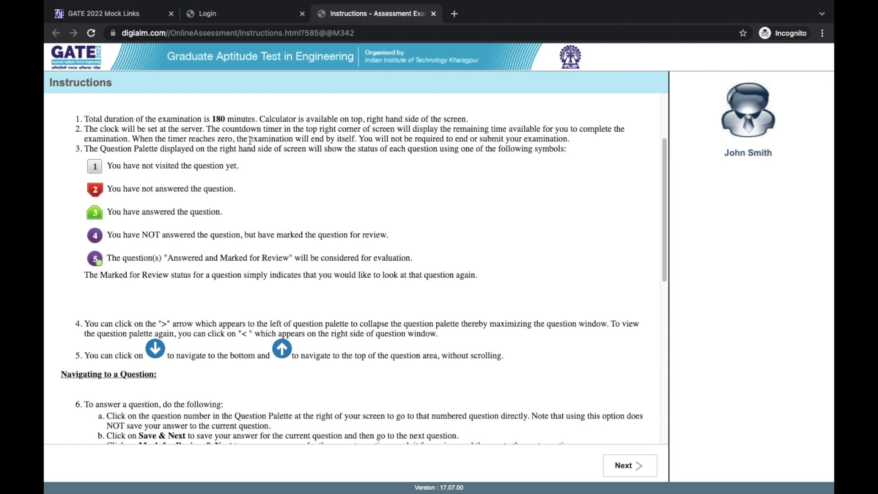
{"action": "scroll", "coordinate": [235, 193], "scroll_direction": "up", "scroll_amount": 2}
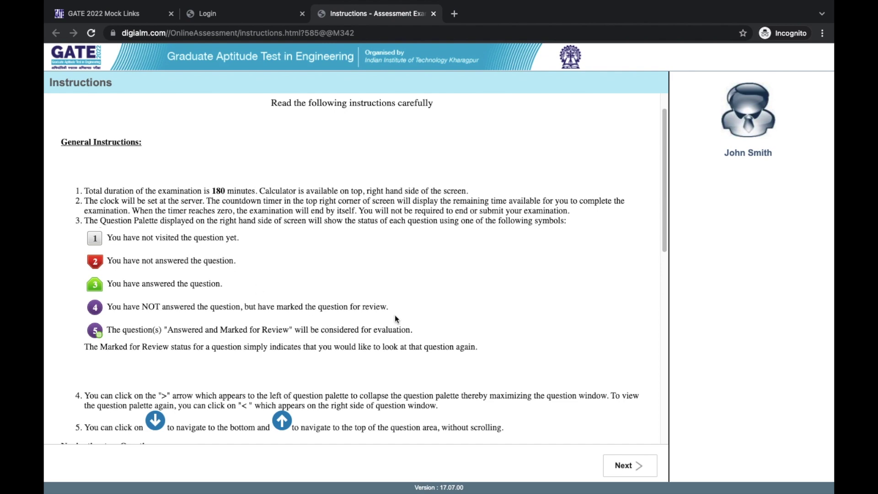
{"action": "scroll", "coordinate": [396, 314], "scroll_direction": "down", "scroll_amount": 10}
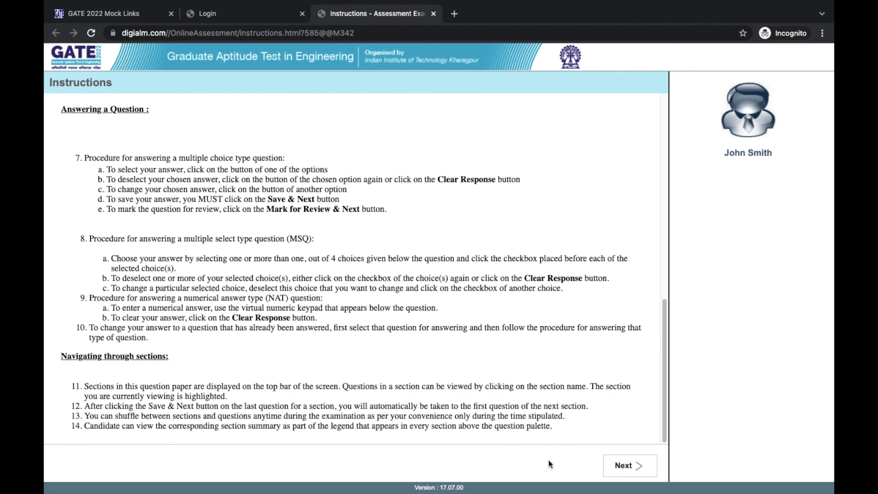
{"action": "left_click", "coordinate": [625, 466]}
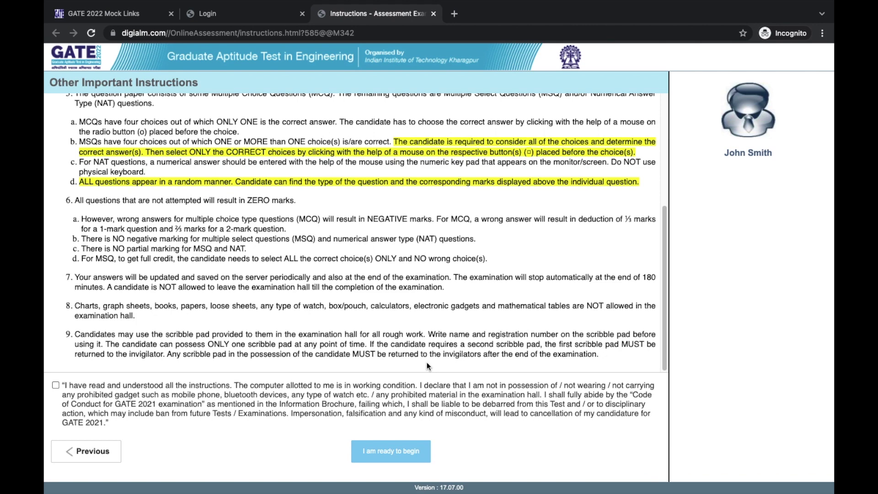
- Read the CE instructions, accept the candidate declaration, and begin the exam
{"action": "scroll", "coordinate": [300, 249], "scroll_direction": "up", "scroll_amount": 5}
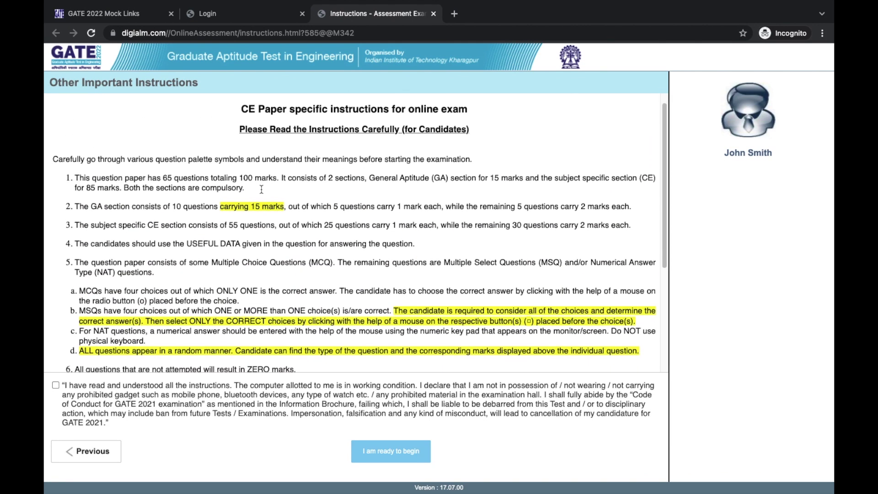
{"action": "scroll", "coordinate": [262, 188], "scroll_direction": "down", "scroll_amount": 1}
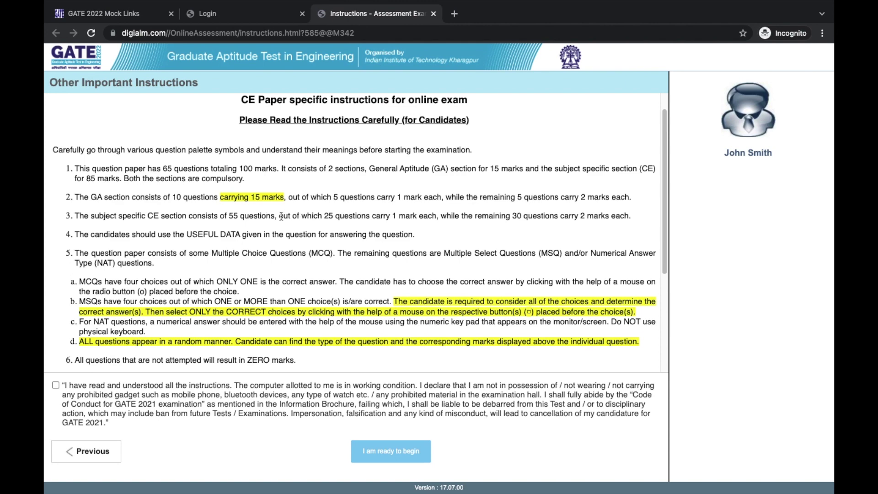
{"action": "scroll", "coordinate": [309, 212], "scroll_direction": "down", "scroll_amount": 3}
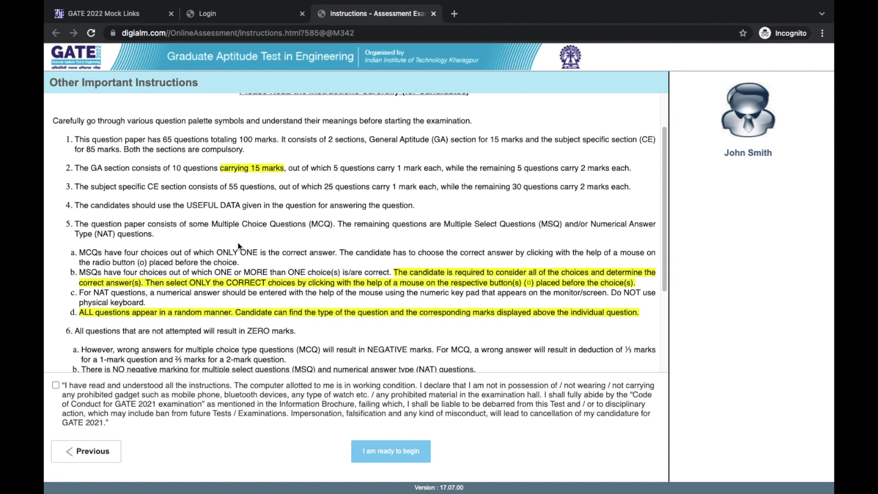
{"action": "scroll", "coordinate": [280, 256], "scroll_direction": "down", "scroll_amount": 5}
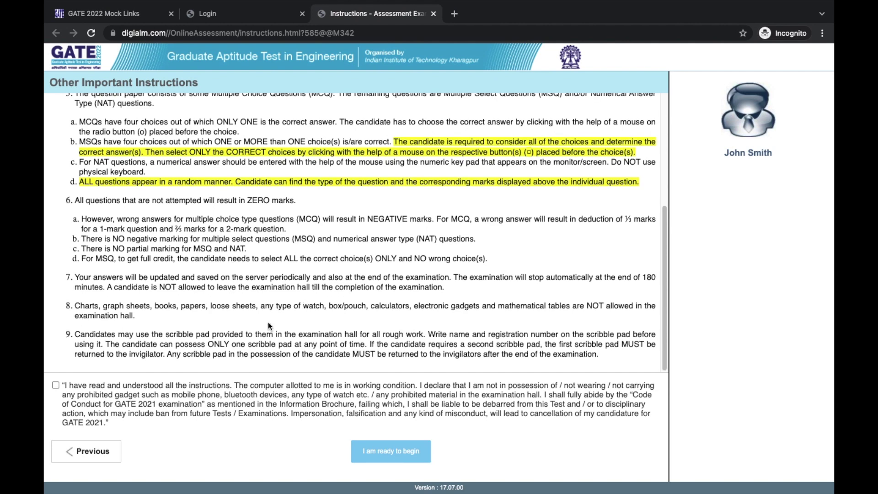
{"action": "left_click", "coordinate": [55, 387]}
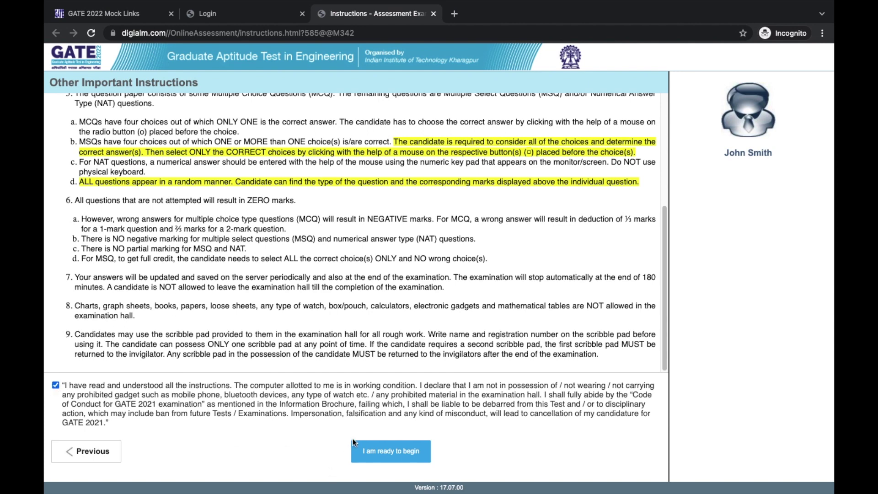
{"action": "left_click", "coordinate": [377, 454]}
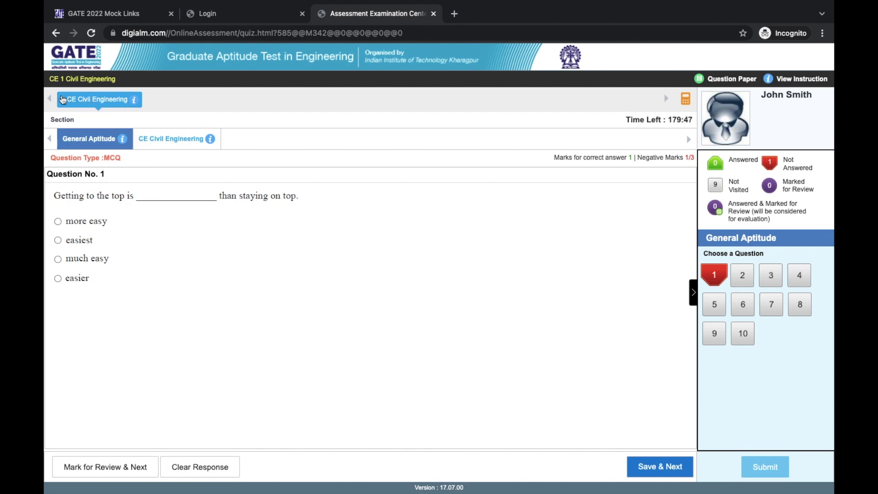
- Switch between the CE Civil Engineering and General Aptitude sections, ending on General Aptitude Question 1
{"action": "mouse_move", "coordinate": [134, 102]}
{"action": "left_click", "coordinate": [143, 142]}
{"action": "left_click", "coordinate": [86, 138]}
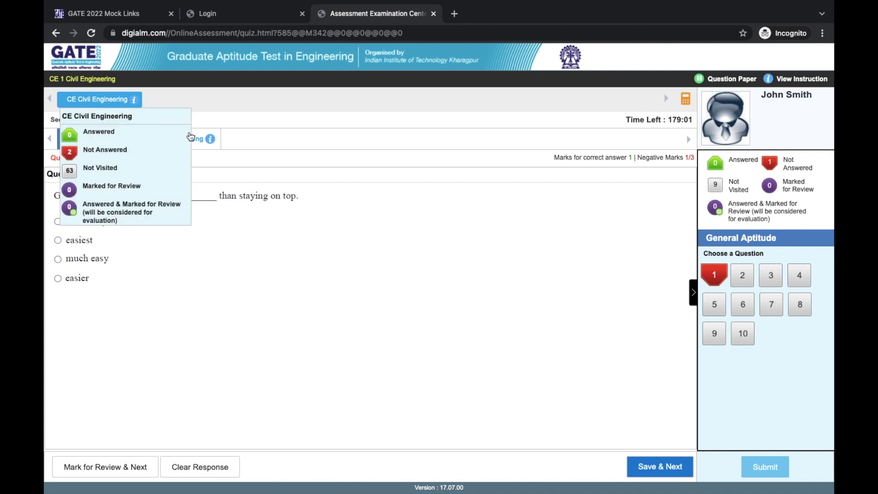
{"action": "left_click", "coordinate": [177, 144]}
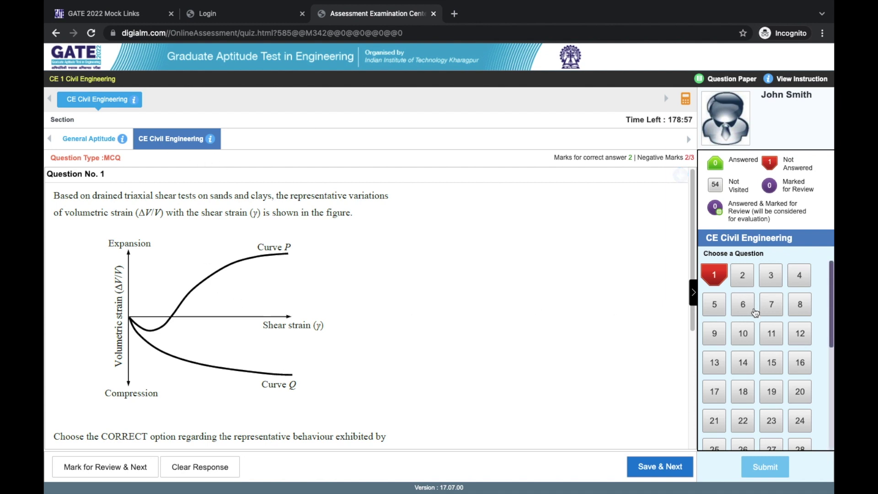
{"action": "scroll", "coordinate": [759, 317], "scroll_direction": "down", "scroll_amount": 5}
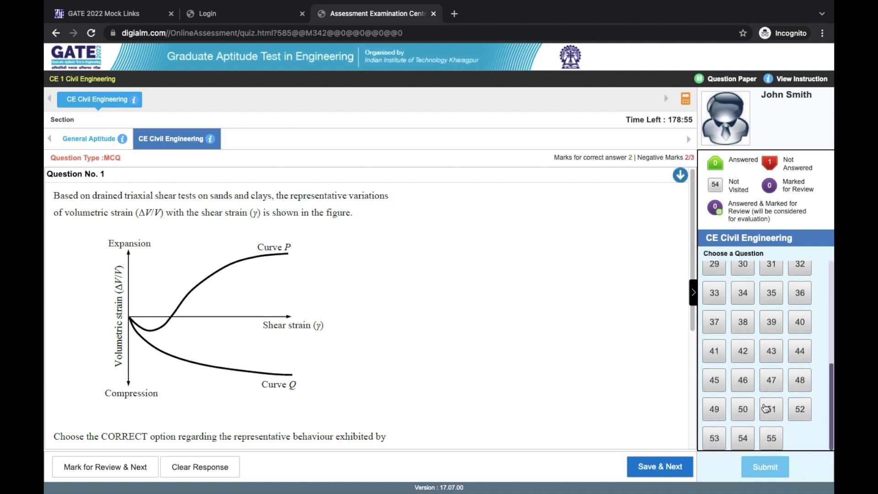
{"action": "scroll", "coordinate": [761, 396], "scroll_direction": "up", "scroll_amount": 3}
{"action": "scroll", "coordinate": [754, 367], "scroll_direction": "up", "scroll_amount": 3}
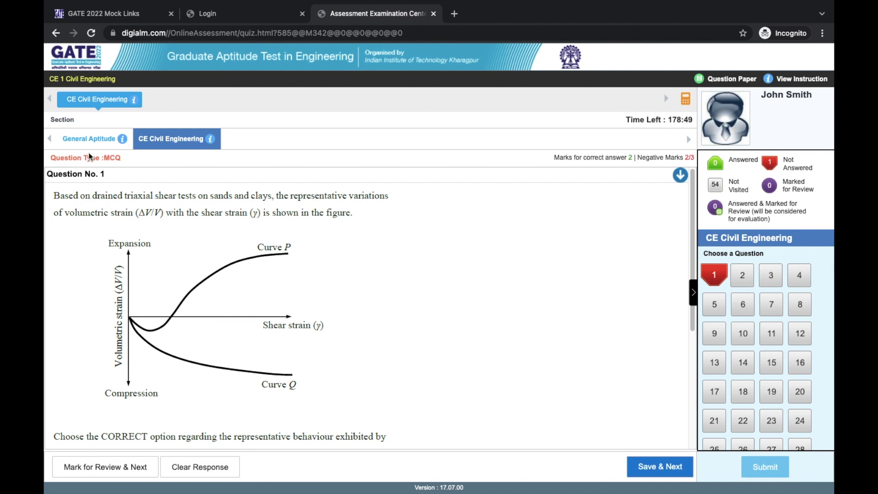
{"action": "left_click", "coordinate": [83, 139]}
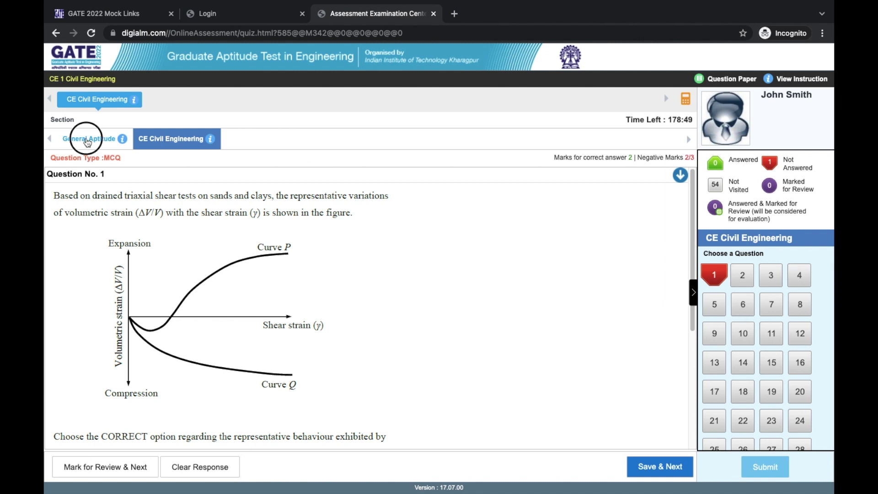
{"action": "left_click", "coordinate": [686, 100]}
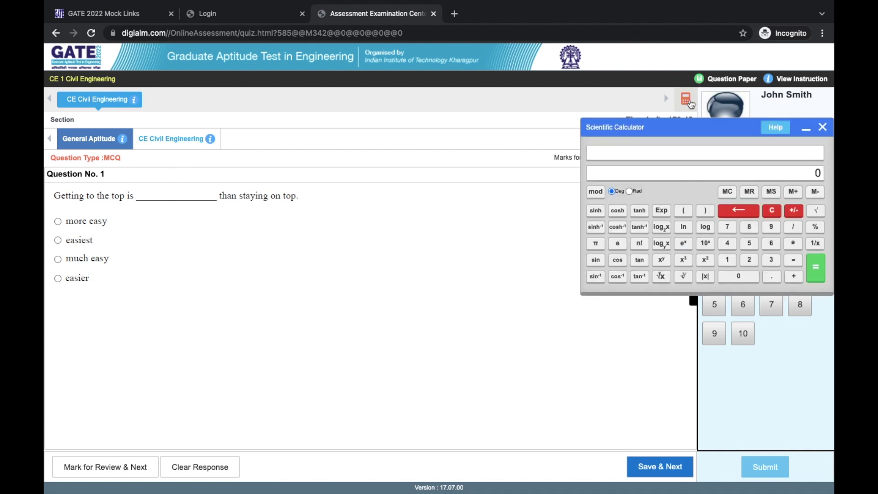
{"action": "left_click_drag", "start_coordinate": [705, 132], "coordinate": [705, 69]}
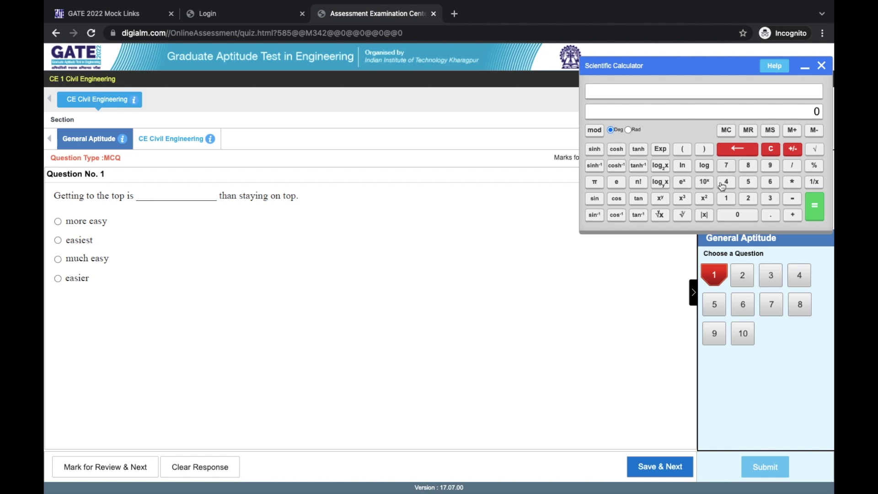
{"action": "left_click_drag", "start_coordinate": [728, 68], "coordinate": [625, 51]}
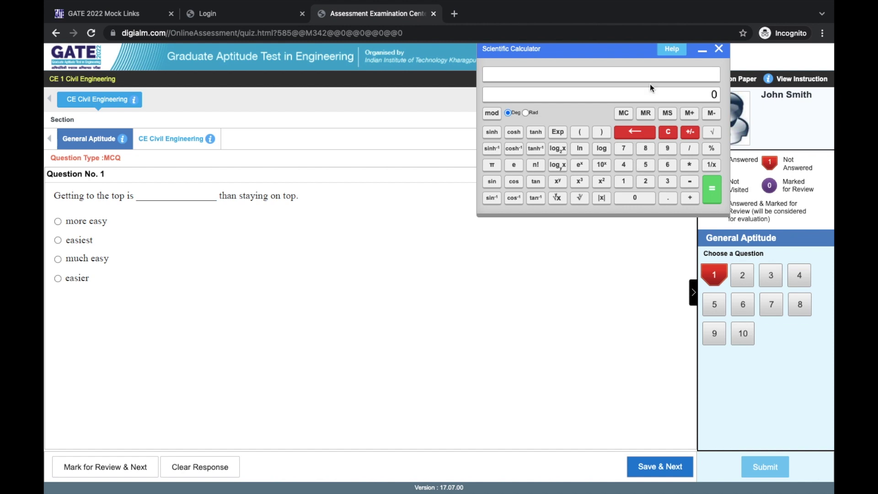
{"action": "left_click", "coordinate": [719, 49]}
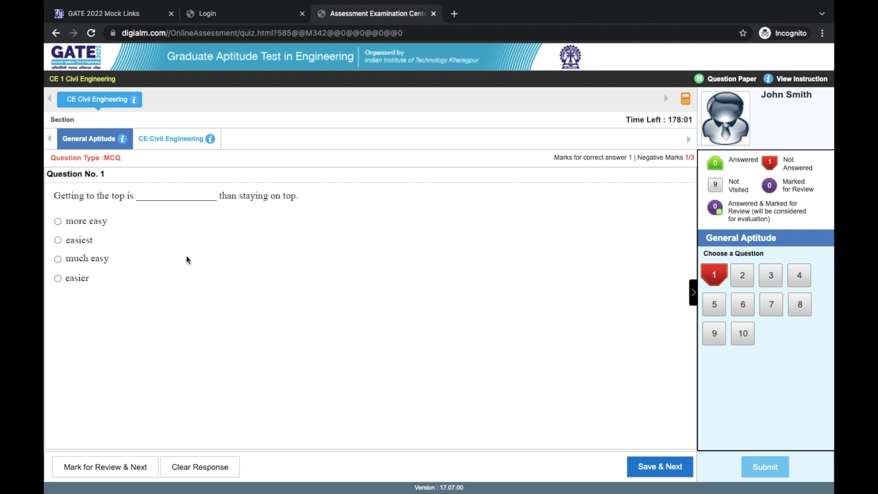
- Choose 'easiest' for Question 1, then change the answer to 'easier'
{"action": "left_click", "coordinate": [69, 240]}
{"action": "left_click", "coordinate": [78, 278]}
- Browse the full question paper down to Q.55 and back up to Q.45
{"action": "left_click", "coordinate": [724, 80]}
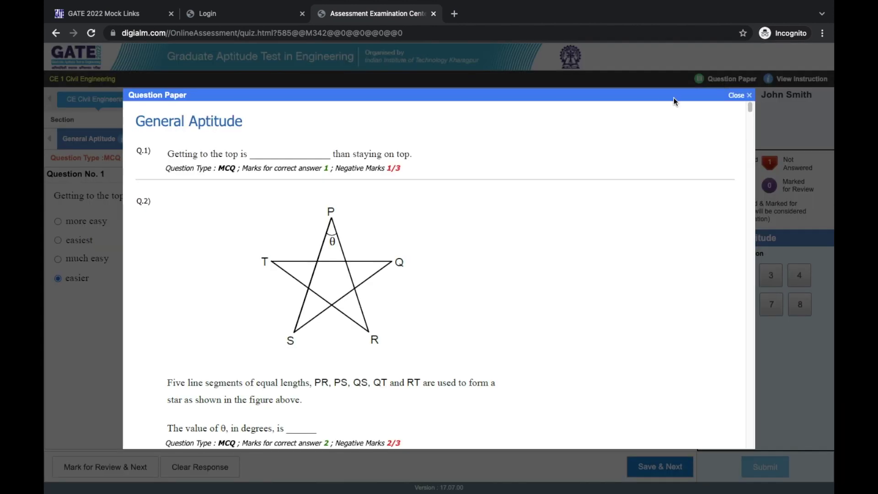
{"action": "scroll", "coordinate": [348, 241], "scroll_direction": "down", "scroll_amount": 20}
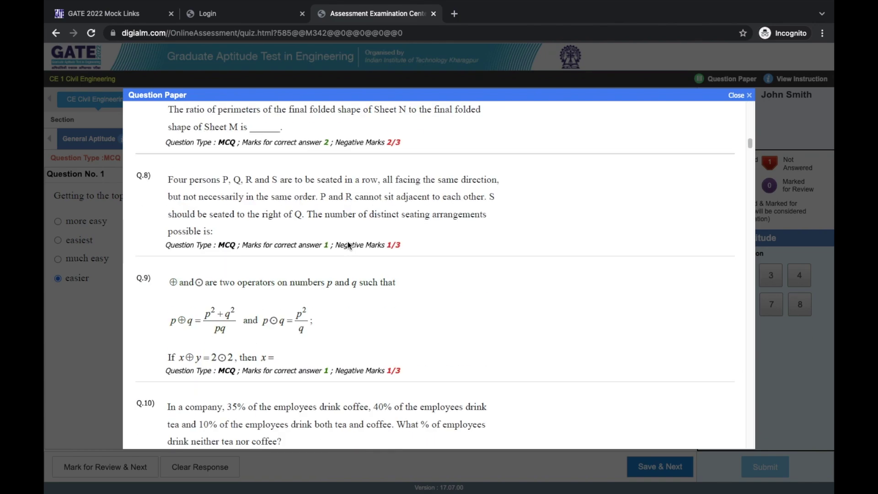
{"action": "scroll", "coordinate": [348, 245], "scroll_direction": "down", "scroll_amount": 20}
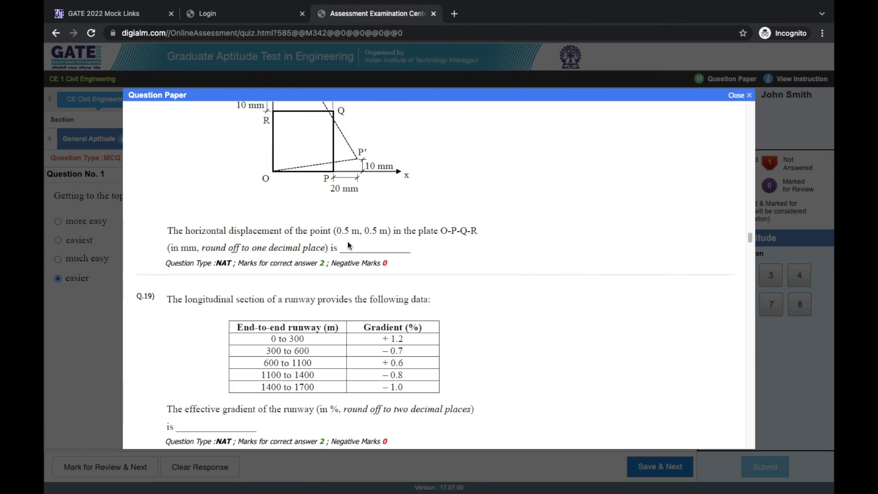
{"action": "scroll", "coordinate": [347, 245], "scroll_direction": "down", "scroll_amount": 20}
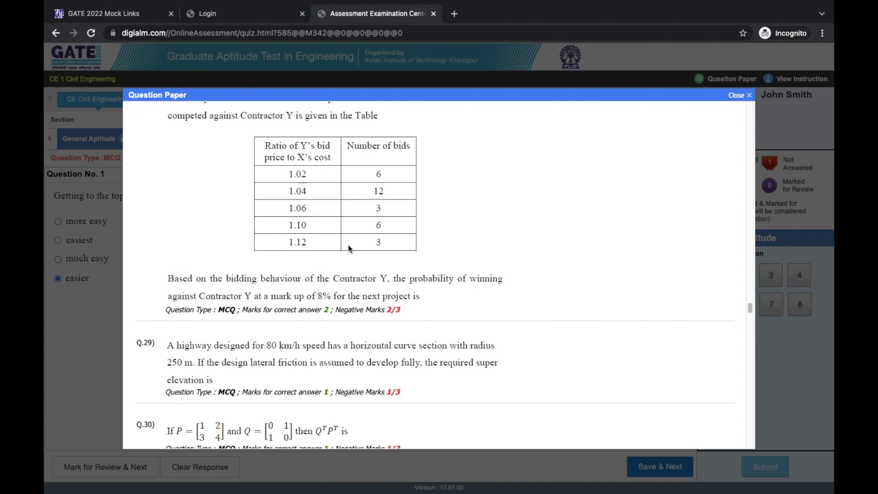
{"action": "scroll", "coordinate": [349, 249], "scroll_direction": "down", "scroll_amount": 20}
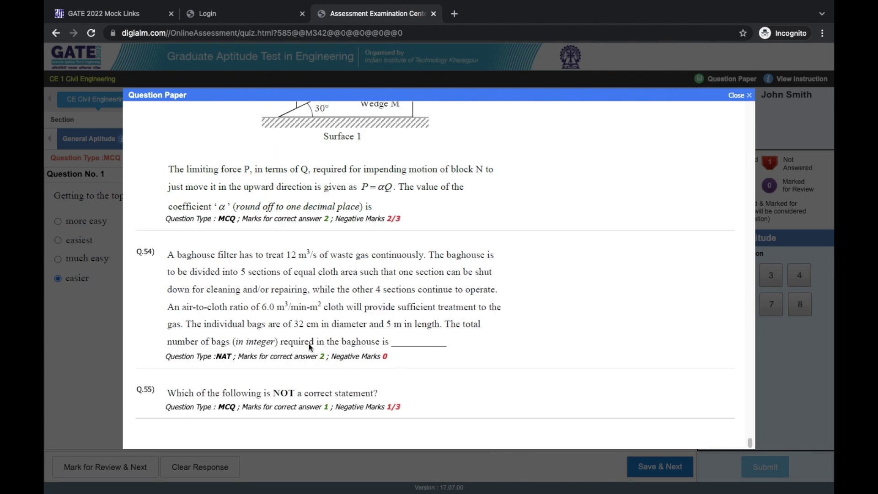
{"action": "scroll", "coordinate": [320, 311], "scroll_direction": "up", "scroll_amount": 6}
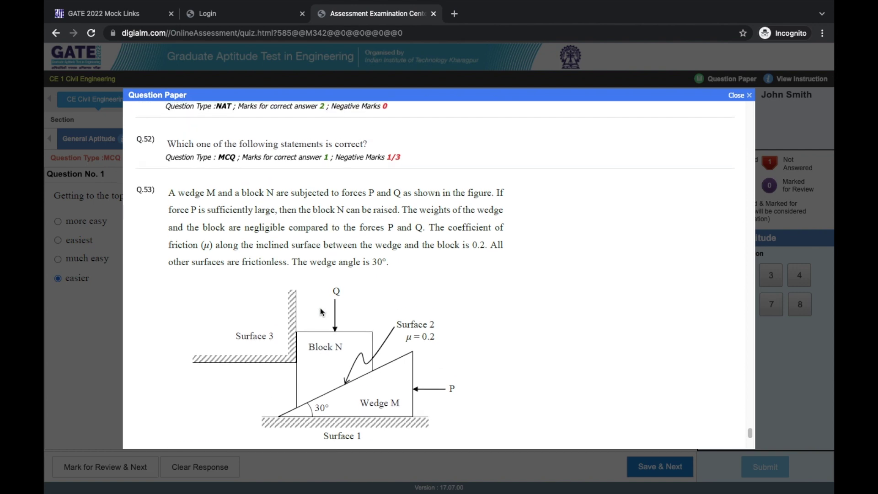
{"action": "scroll", "coordinate": [321, 312], "scroll_direction": "up", "scroll_amount": 10}
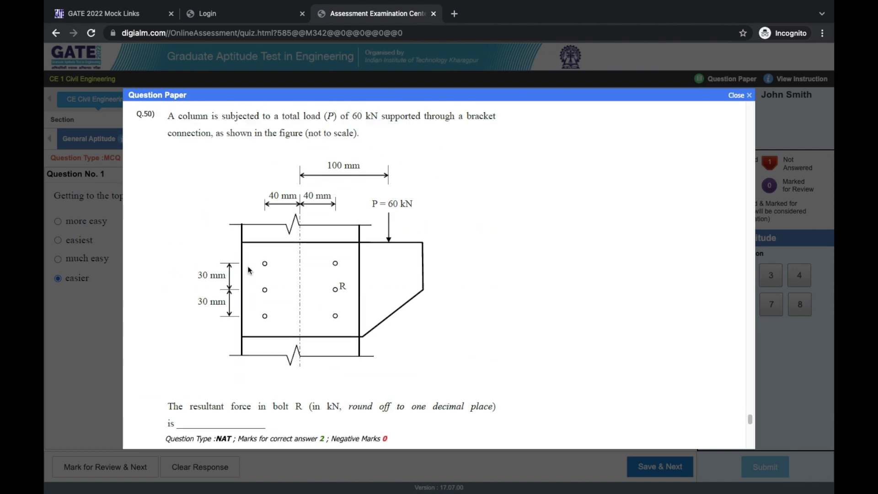
{"action": "scroll", "coordinate": [250, 271], "scroll_direction": "up", "scroll_amount": 10}
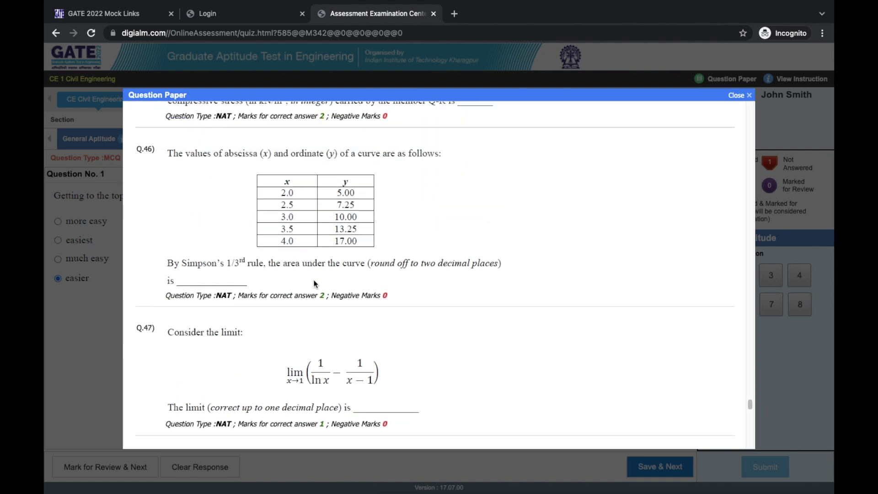
{"action": "scroll", "coordinate": [313, 284], "scroll_direction": "up", "scroll_amount": 3}
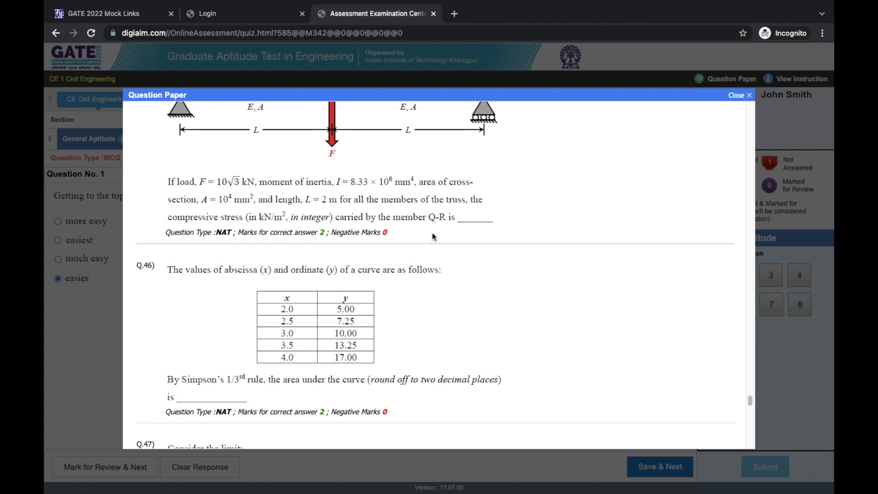
{"action": "scroll", "coordinate": [466, 229], "scroll_direction": "up", "scroll_amount": 1}
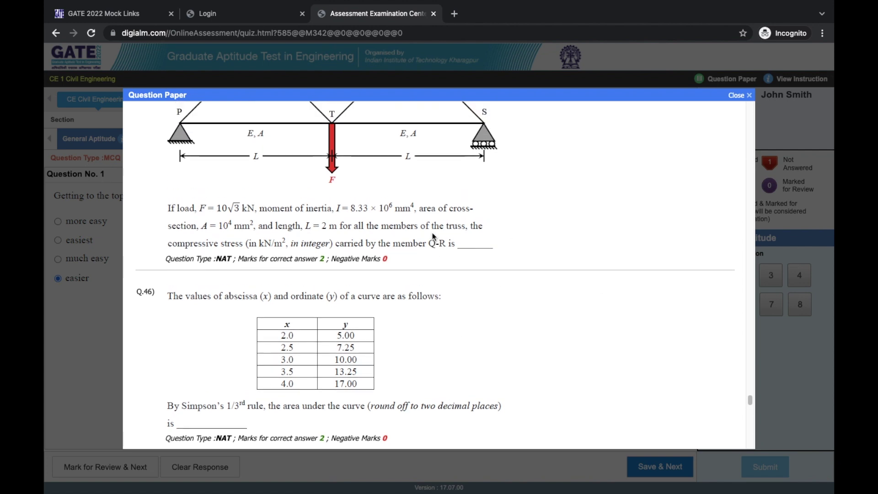
- Close the question paper, then collapse and re-expand the question palette
{"action": "left_click", "coordinate": [749, 96]}
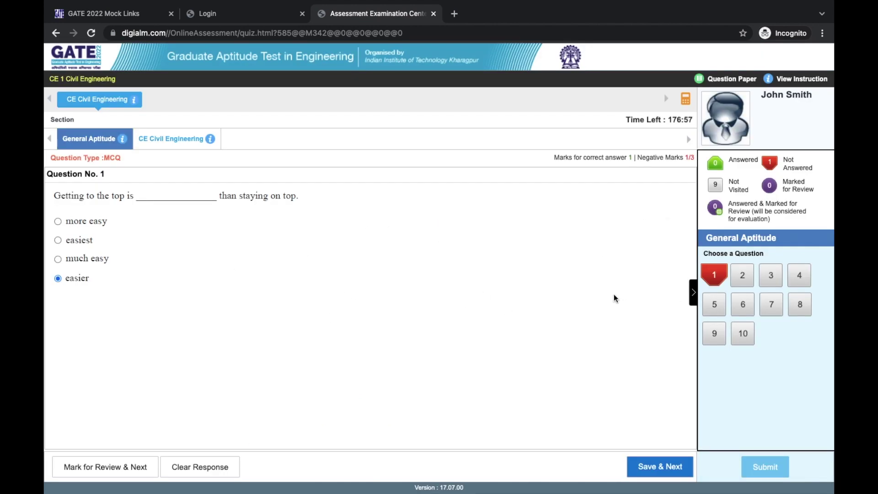
{"action": "left_click", "coordinate": [694, 293]}
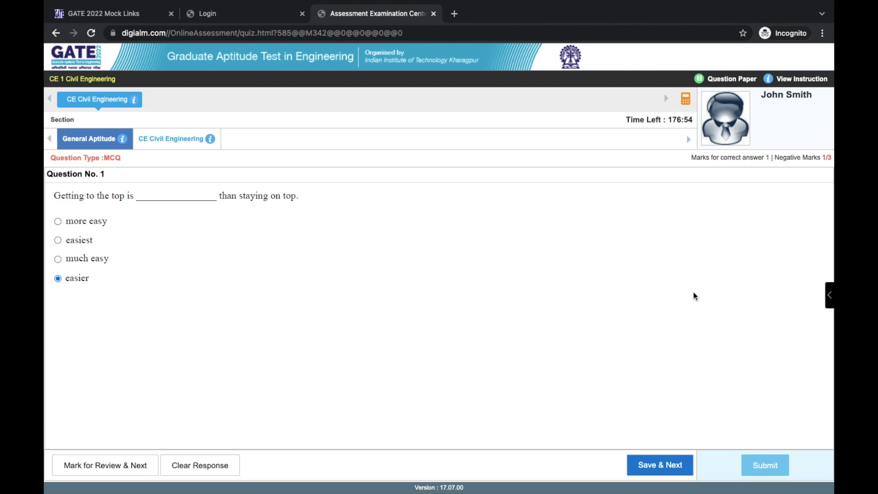
{"action": "left_click", "coordinate": [830, 296]}
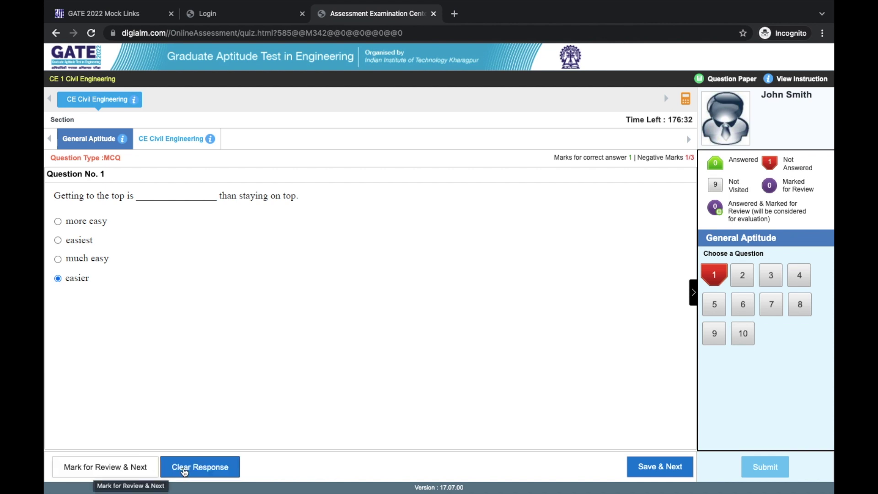
- Save Question 1's answer, then jump to General Aptitude Question 7
{"action": "left_click", "coordinate": [653, 468]}
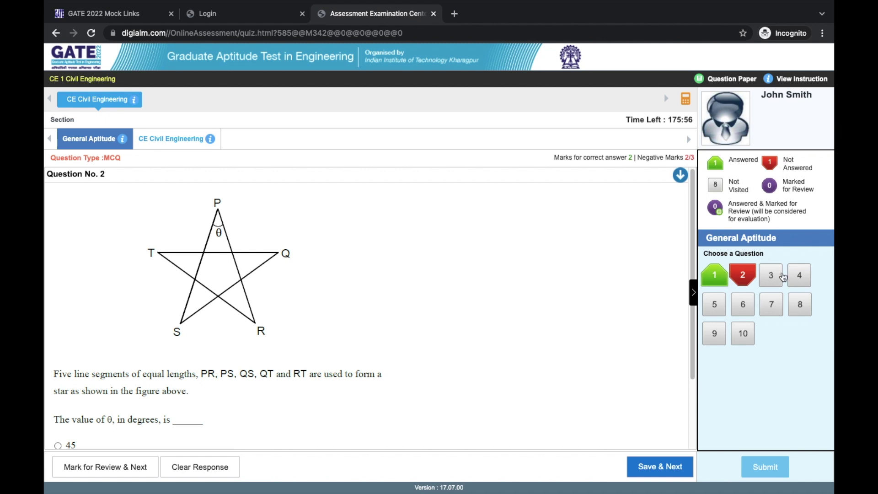
{"action": "left_click", "coordinate": [770, 308]}
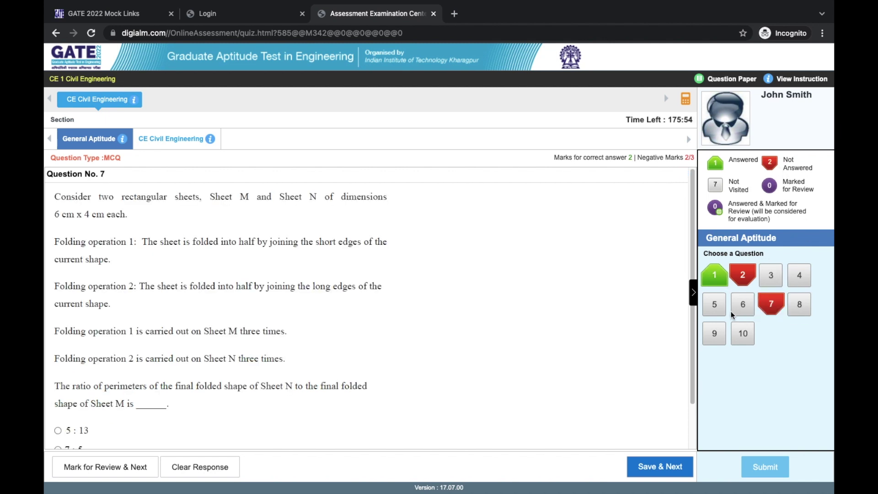
- Read through Question 7 and mark it for review unanswered, moving on to Question 8
{"action": "scroll", "coordinate": [572, 265], "scroll_direction": "down", "scroll_amount": 3}
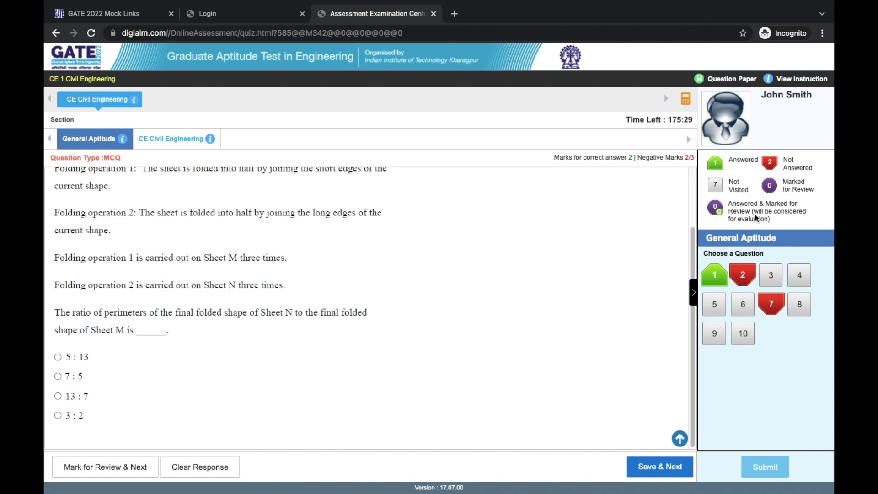
{"action": "scroll", "coordinate": [185, 254], "scroll_direction": "up", "scroll_amount": 3}
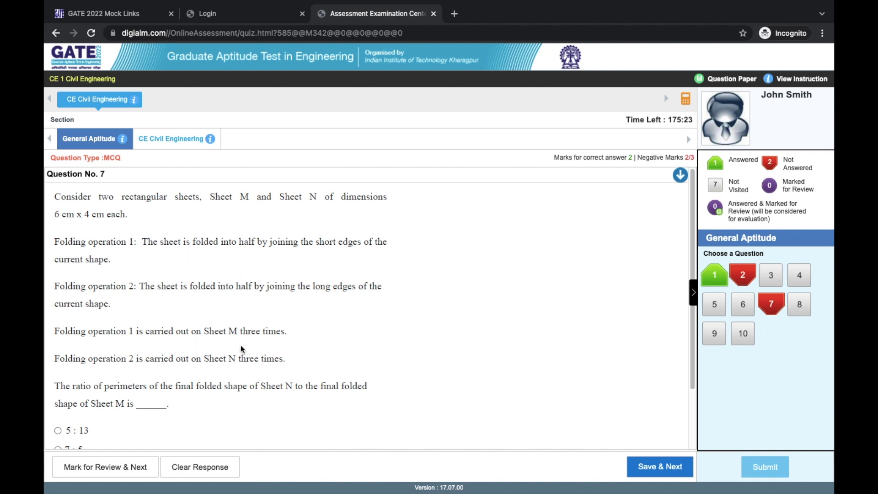
{"action": "scroll", "coordinate": [199, 307], "scroll_direction": "down", "scroll_amount": 1}
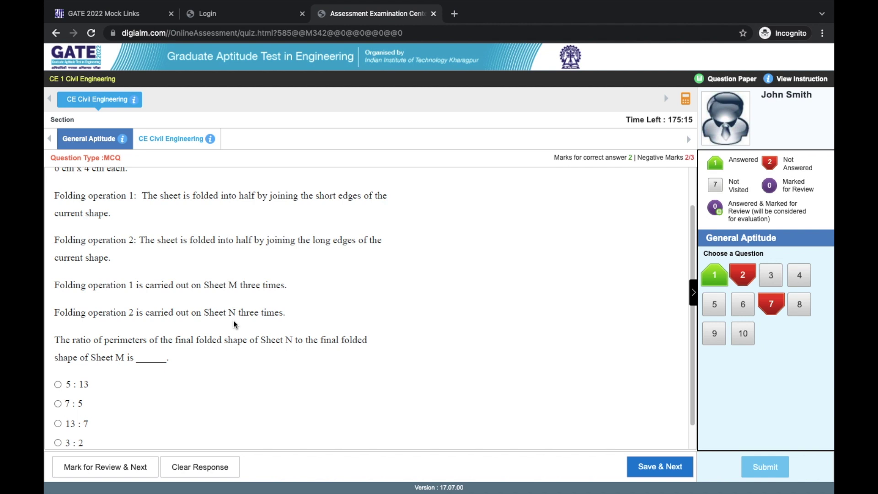
{"action": "scroll", "coordinate": [171, 313], "scroll_direction": "down", "scroll_amount": 1}
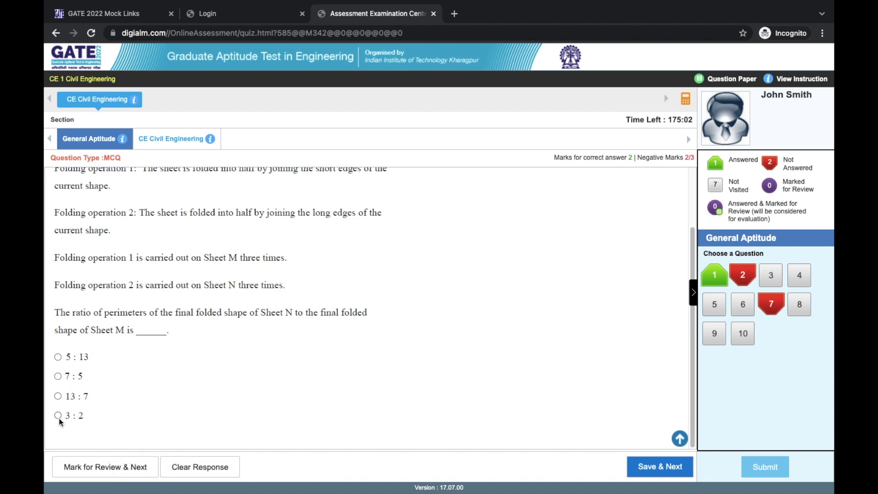
{"action": "left_click", "coordinate": [122, 475]}
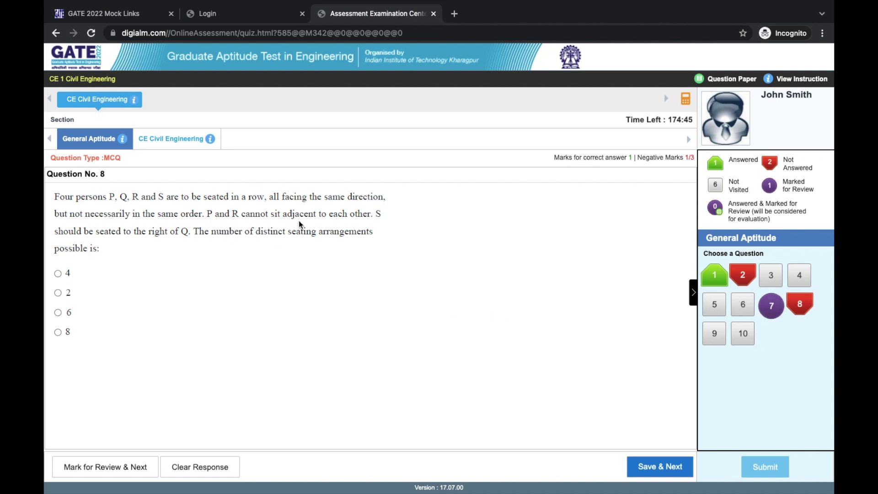
- Answer Question 8 with option 2, mark it for review, then jump back to Question 3
{"action": "left_click", "coordinate": [58, 293]}
{"action": "left_click", "coordinate": [114, 473]}
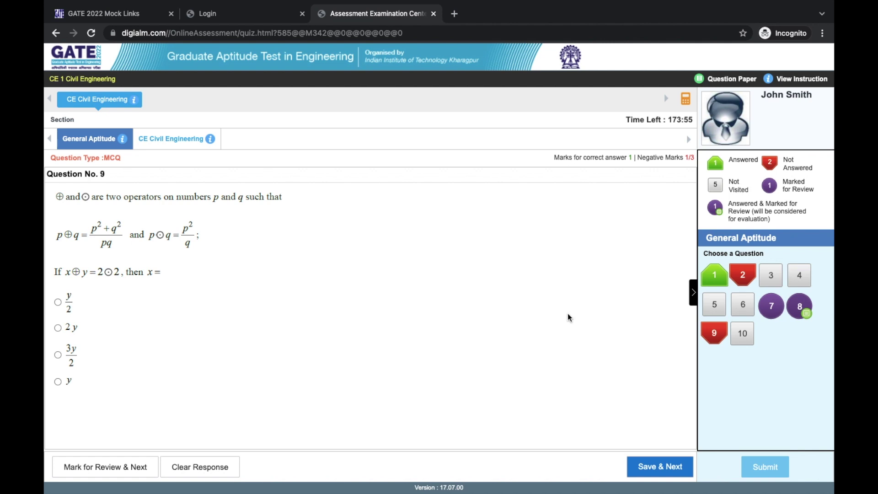
{"action": "left_click", "coordinate": [769, 273]}
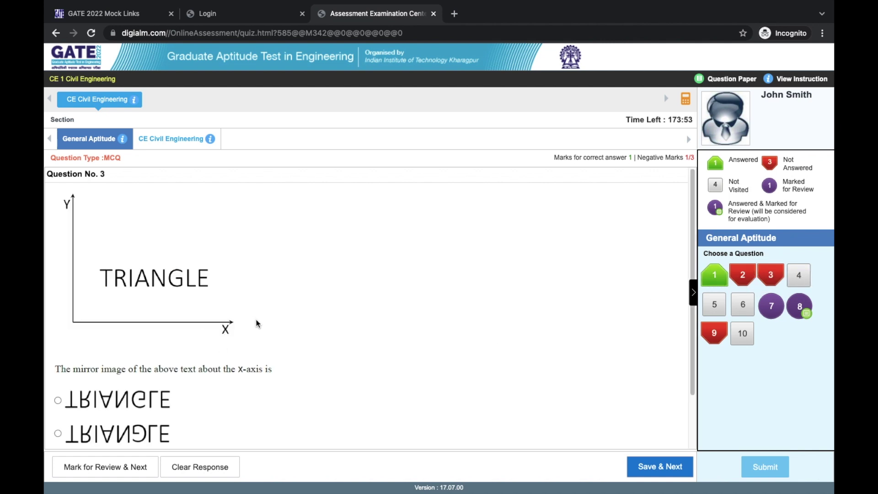
{"action": "scroll", "coordinate": [208, 391], "scroll_direction": "down", "scroll_amount": 2}
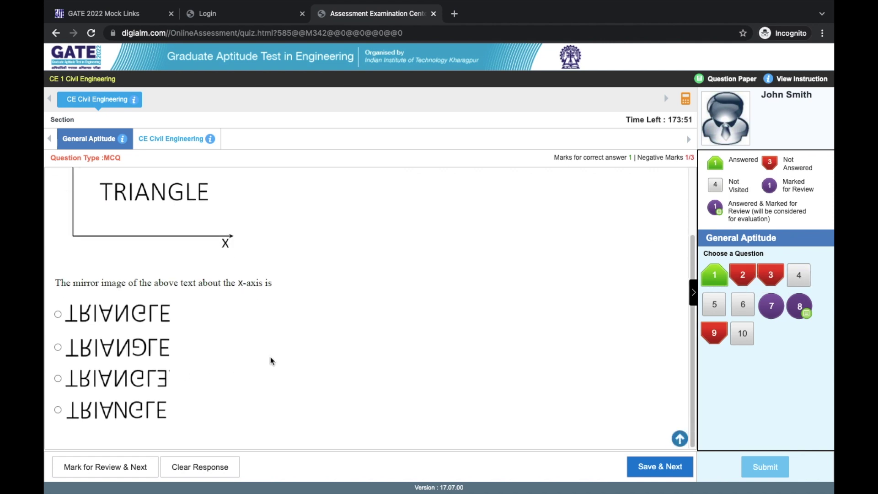
{"action": "scroll", "coordinate": [270, 360], "scroll_direction": "up", "scroll_amount": 2}
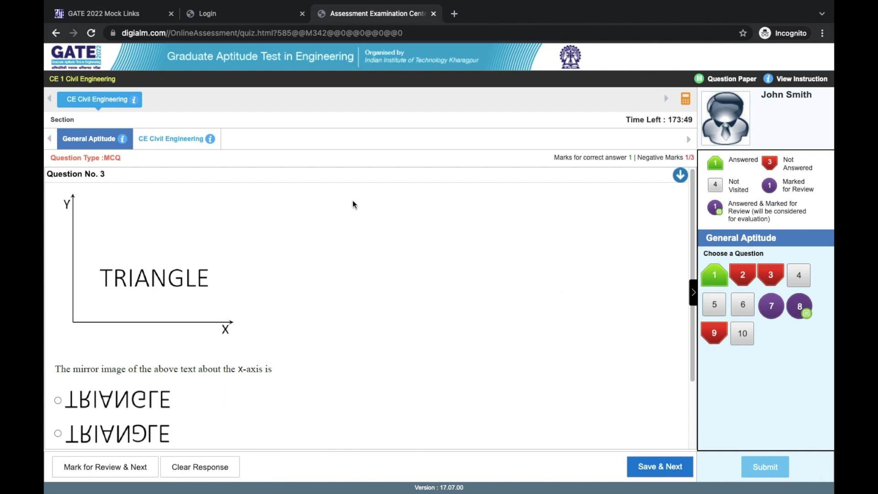
- In the CE Civil Engineering section, review Q1's options and mark it for review unanswered, advancing to Q2
{"action": "left_click", "coordinate": [151, 139]}
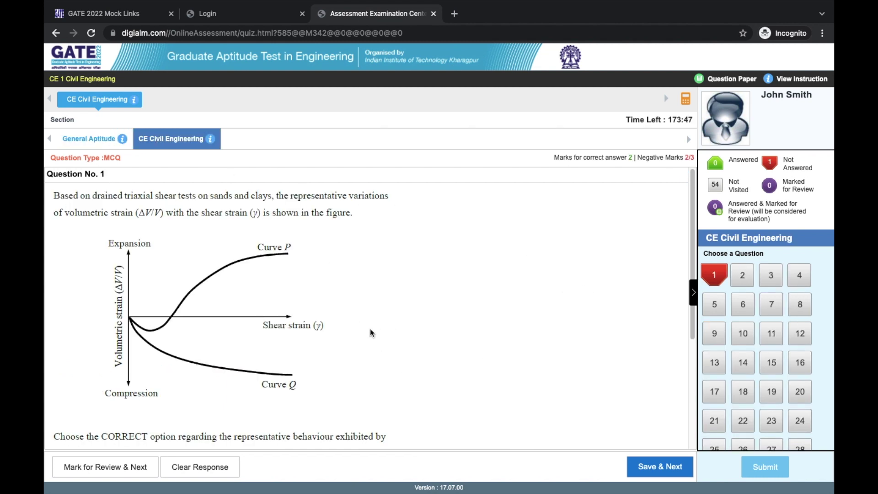
{"action": "scroll", "coordinate": [369, 329], "scroll_direction": "down", "scroll_amount": 4}
{"action": "scroll", "coordinate": [370, 337], "scroll_direction": "up", "scroll_amount": 3}
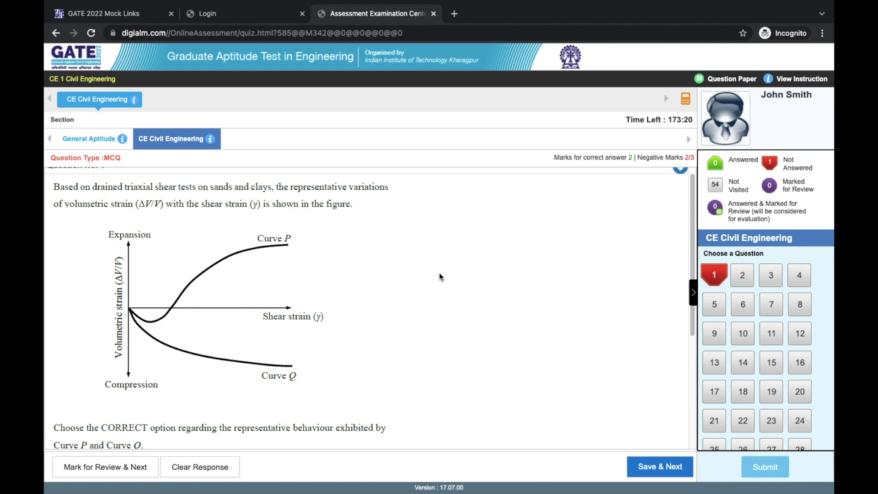
{"action": "scroll", "coordinate": [440, 275], "scroll_direction": "down", "scroll_amount": 3}
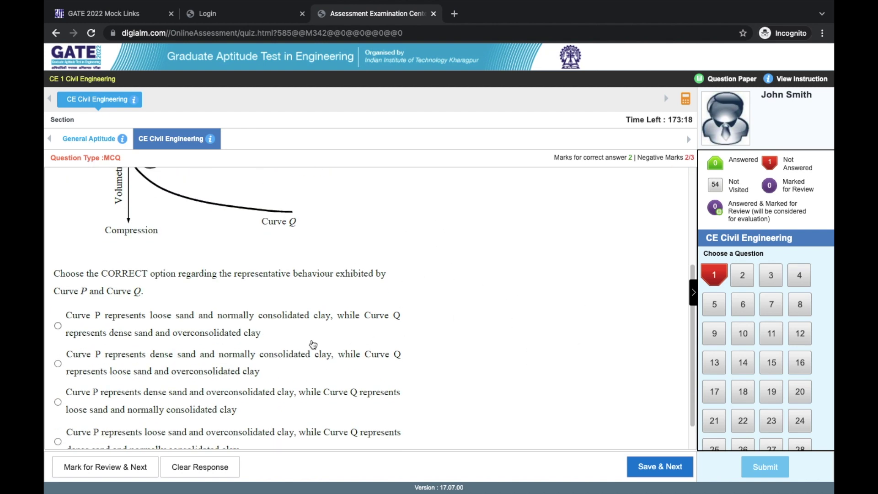
{"action": "left_click", "coordinate": [66, 467]}
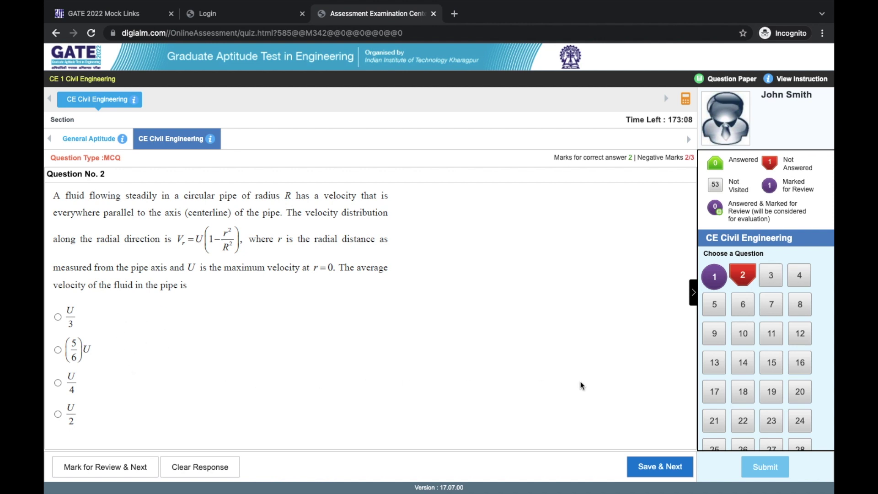
{"action": "left_click", "coordinate": [57, 349]}
{"action": "left_click", "coordinate": [58, 384]}
{"action": "left_click", "coordinate": [57, 383]}
{"action": "left_click", "coordinate": [57, 350]}
{"action": "left_click", "coordinate": [173, 469]}
{"action": "scroll", "coordinate": [745, 320], "scroll_direction": "down", "scroll_amount": 3}
{"action": "scroll", "coordinate": [746, 320], "scroll_direction": "down", "scroll_amount": 2}
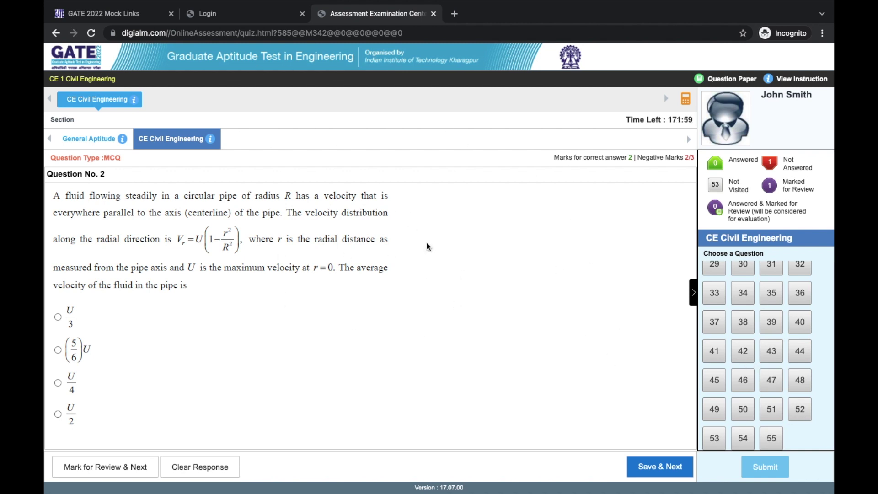
- Open palette questions 46, 47 and 49 in turn, ending on stress-transformation question 38
{"action": "left_click", "coordinate": [740, 382]}
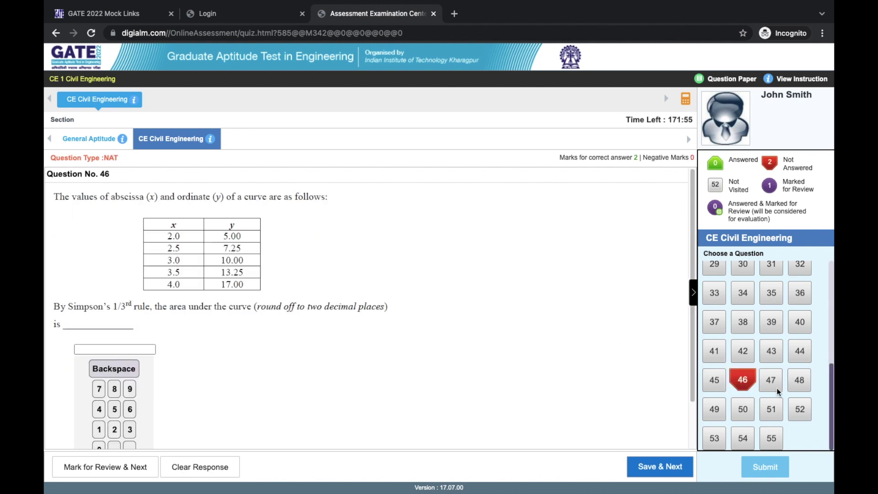
{"action": "left_click", "coordinate": [778, 380]}
{"action": "left_click", "coordinate": [715, 410]}
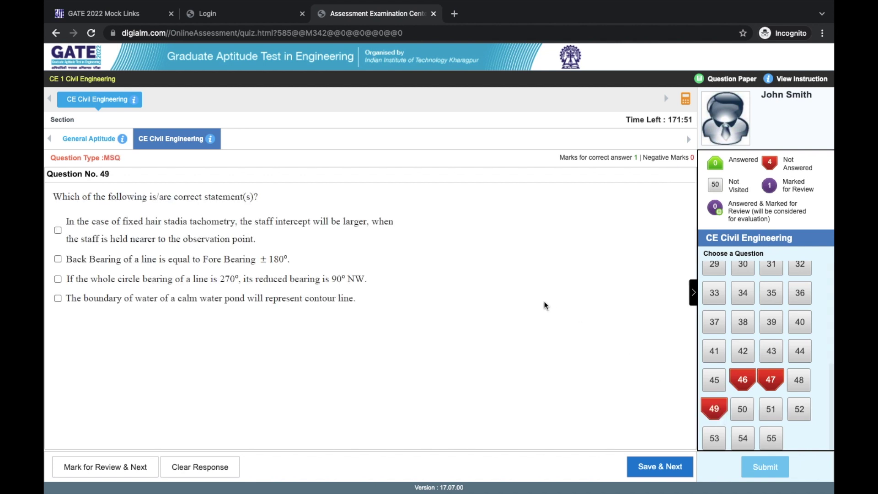
{"action": "left_click", "coordinate": [743, 322]}
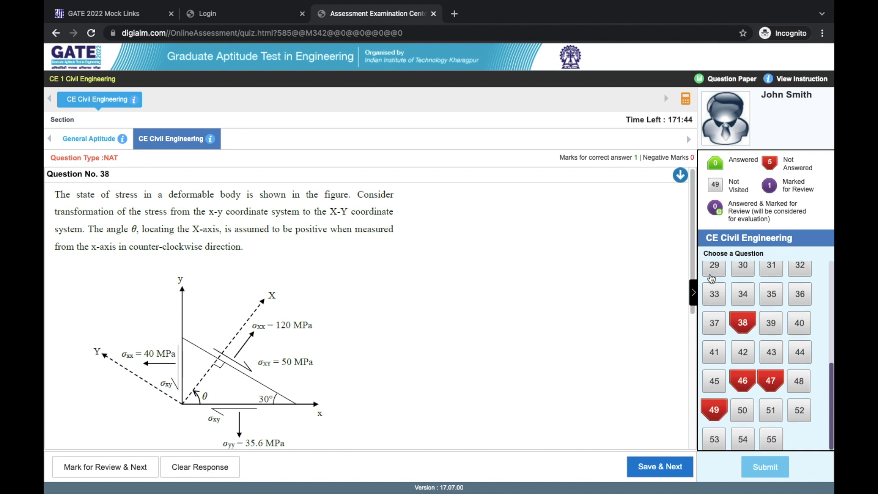
{"action": "scroll", "coordinate": [778, 385], "scroll_direction": "up", "scroll_amount": 1}
{"action": "scroll", "coordinate": [780, 397], "scroll_direction": "down", "scroll_amount": 1}
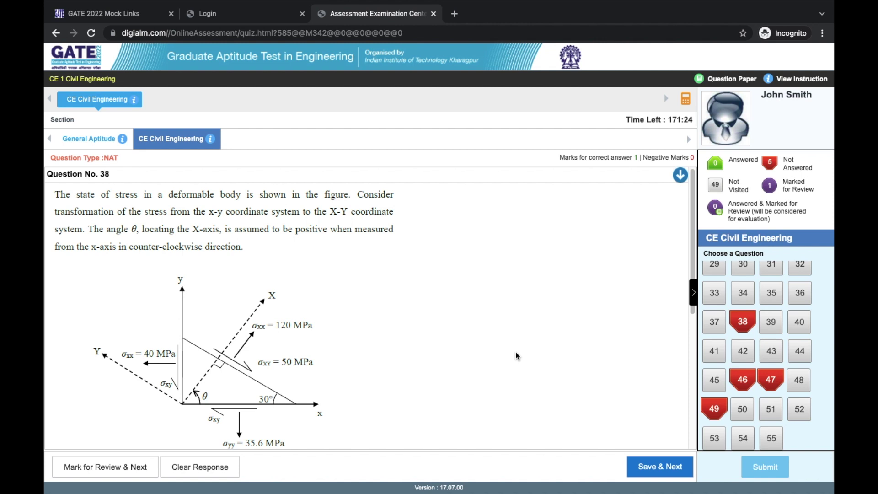
{"action": "scroll", "coordinate": [772, 320], "scroll_direction": "up", "scroll_amount": 5}
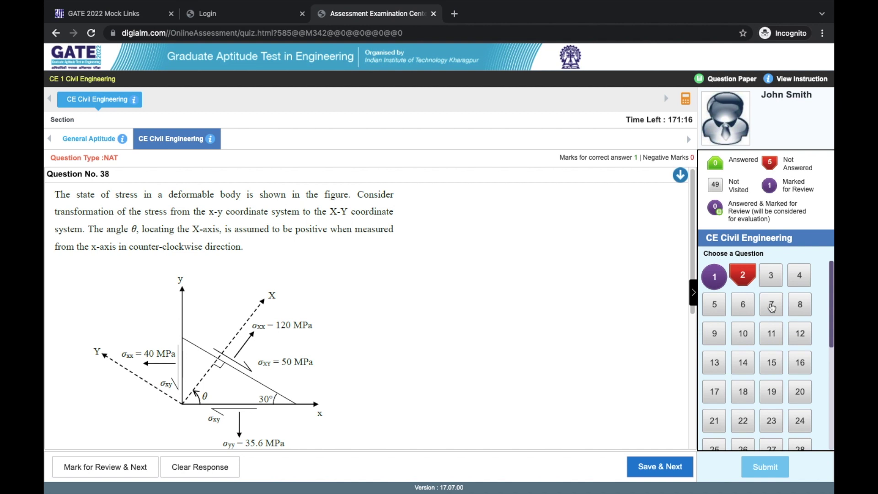
- Go via question 1 to tube-well question 6, then flip to General Aptitude and back to CE
{"action": "left_click", "coordinate": [719, 271]}
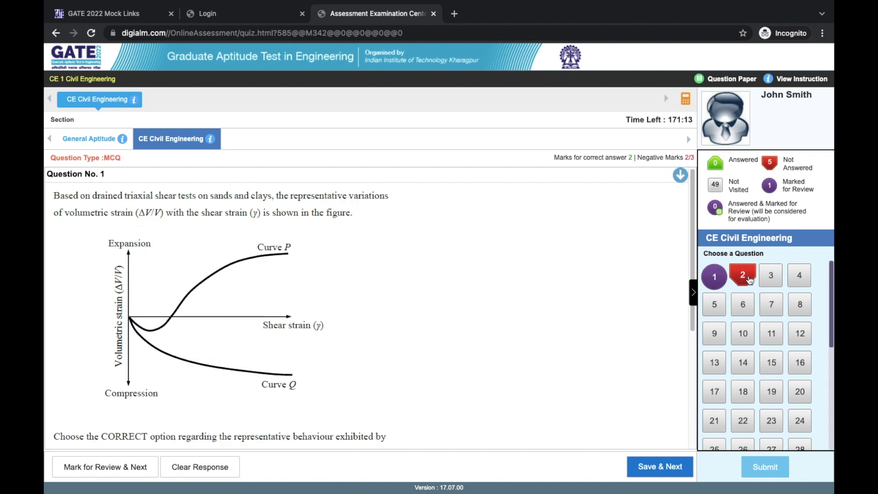
{"action": "left_click", "coordinate": [744, 305]}
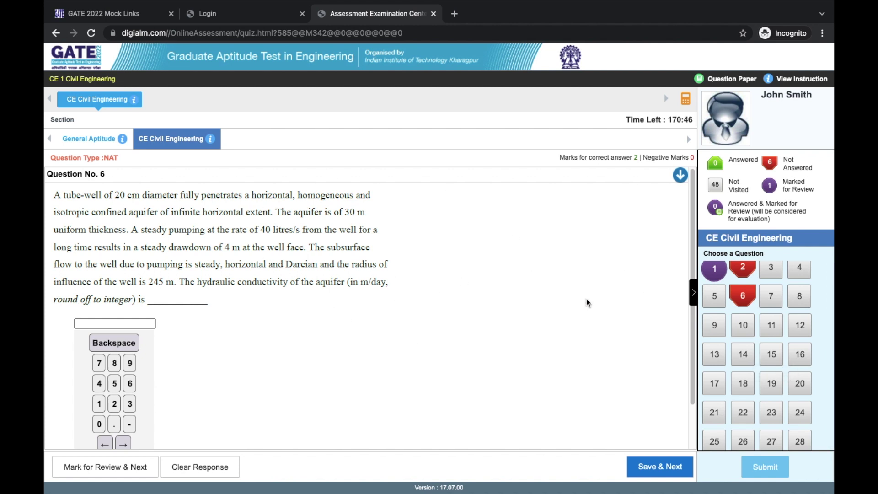
{"action": "left_click", "coordinate": [91, 140]}
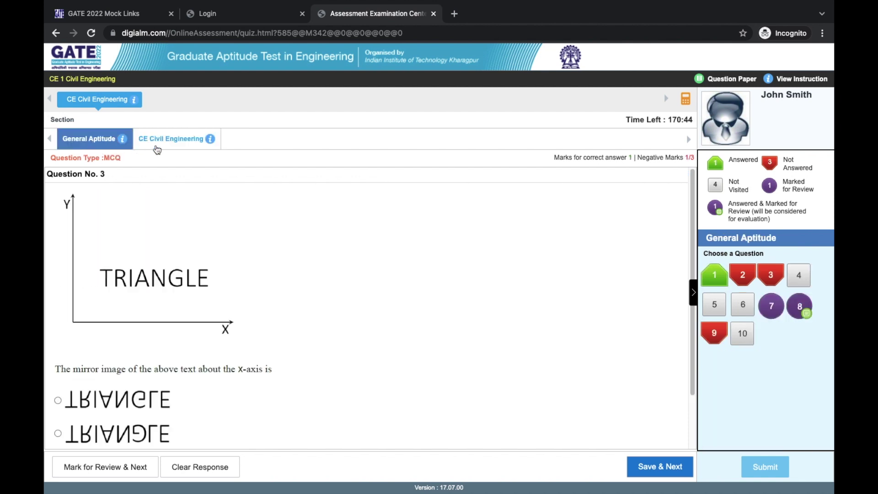
{"action": "left_click", "coordinate": [179, 147]}
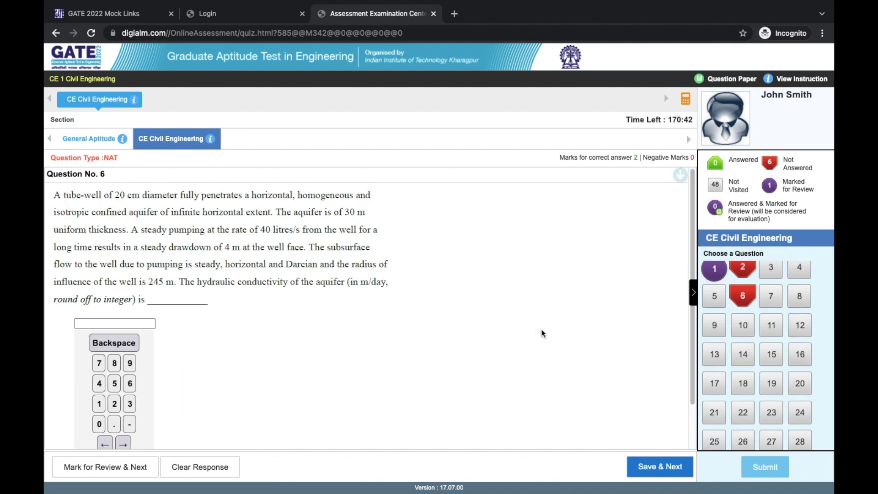